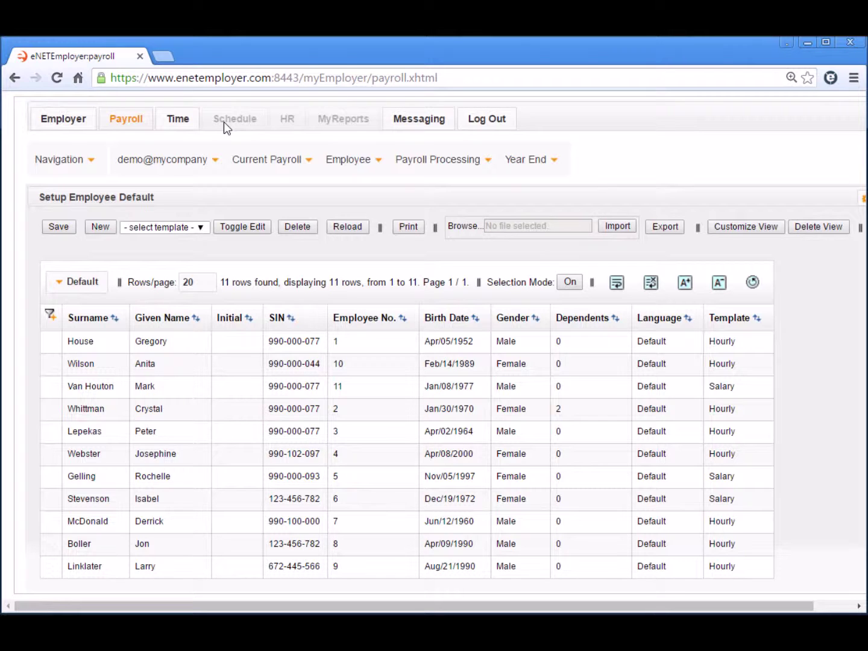
Switch to the Employer module and look over its company and administration commands
left_click(73, 124)
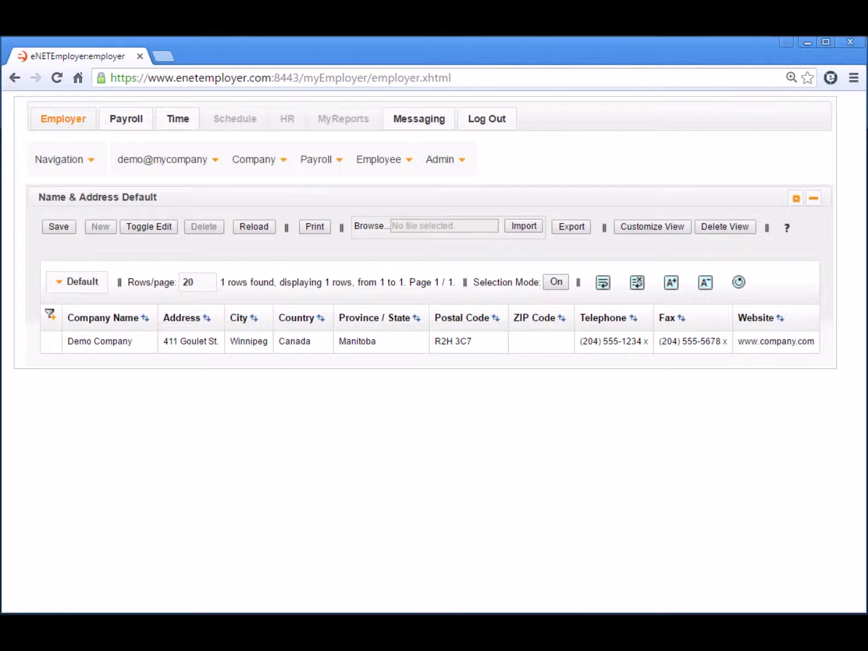
left_click(257, 168)
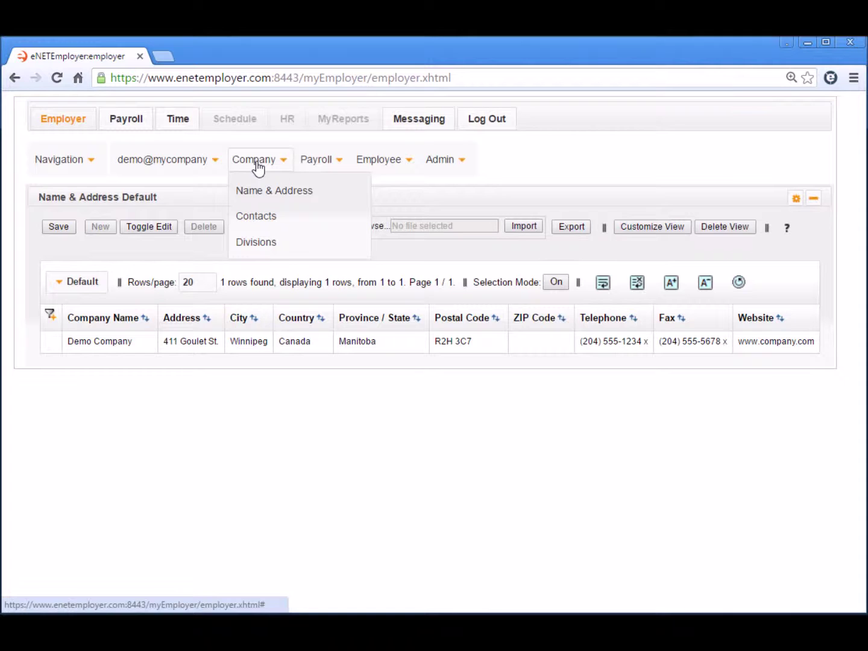
left_click(439, 165)
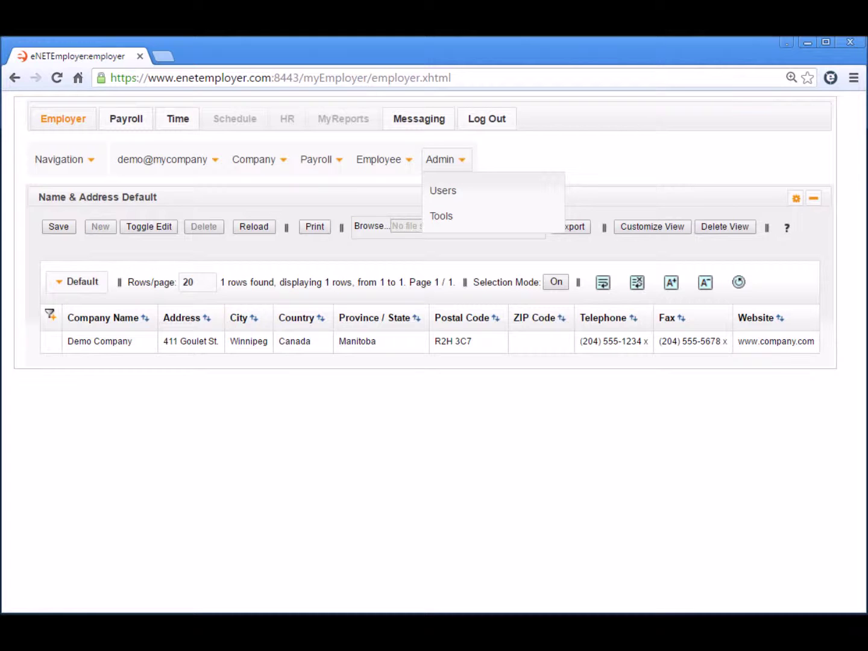
Switch to the Payroll module and review its current payroll, employee, payroll processing and year-end commands
left_click(126, 121)
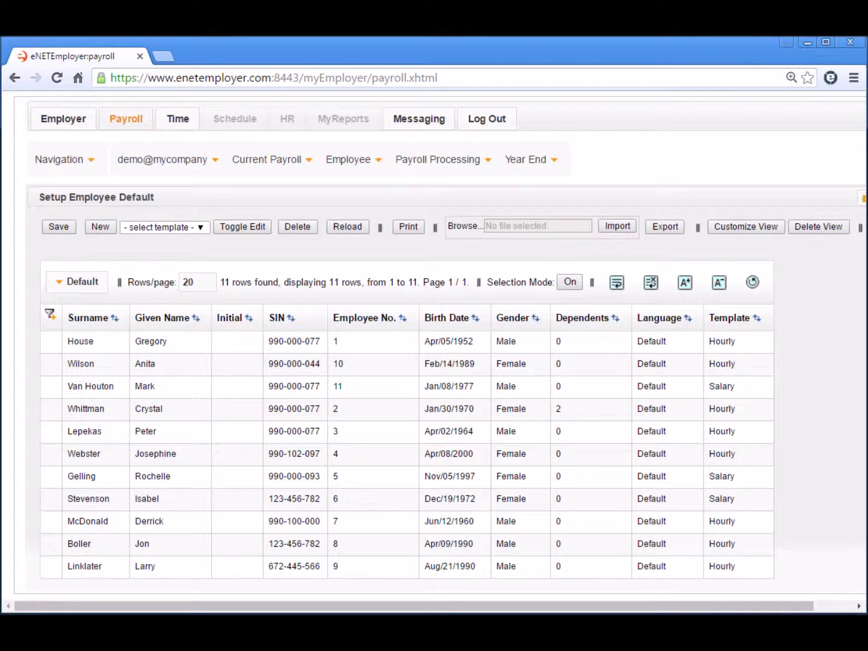
left_click(269, 163)
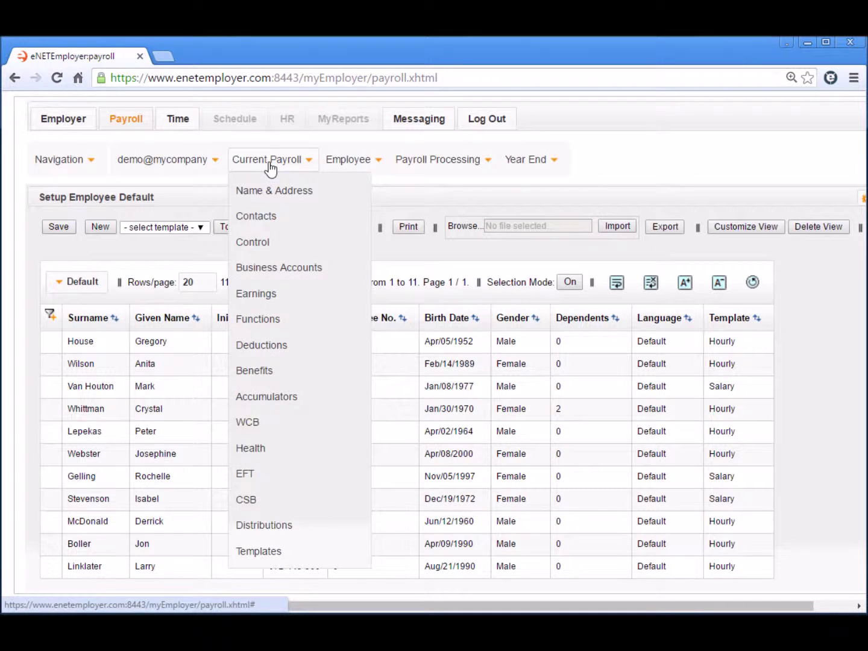
left_click(365, 160)
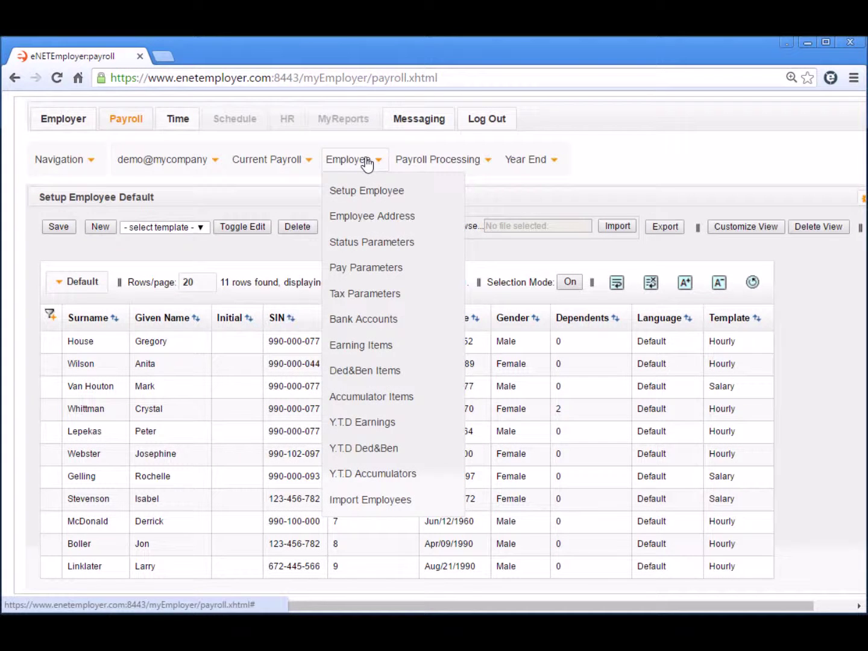
left_click(452, 171)
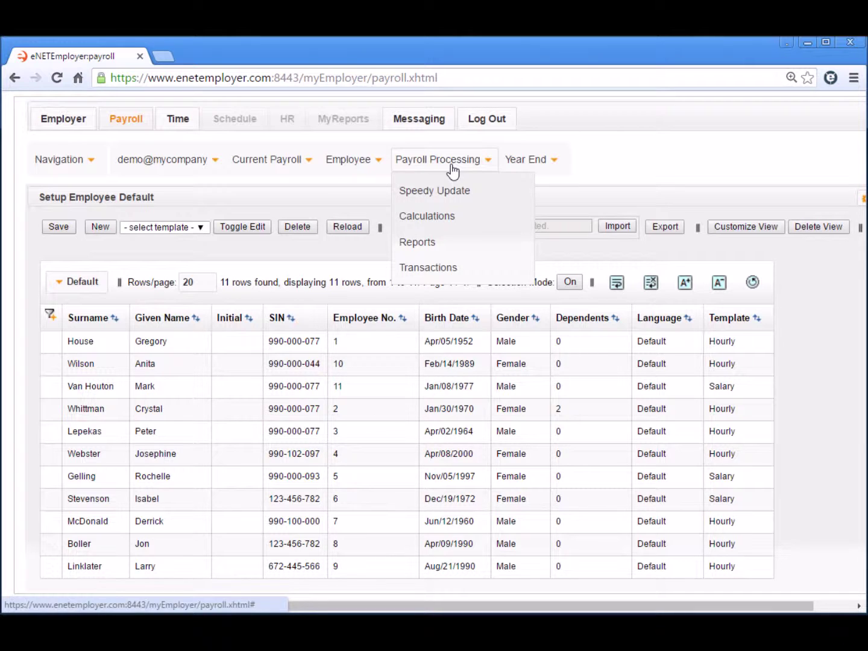
left_click(531, 162)
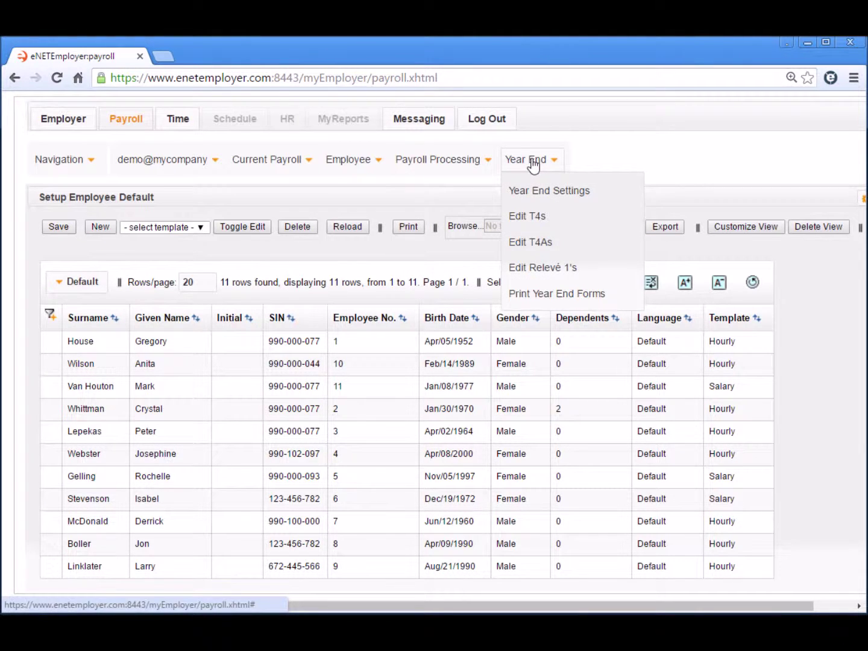
left_click(532, 161)
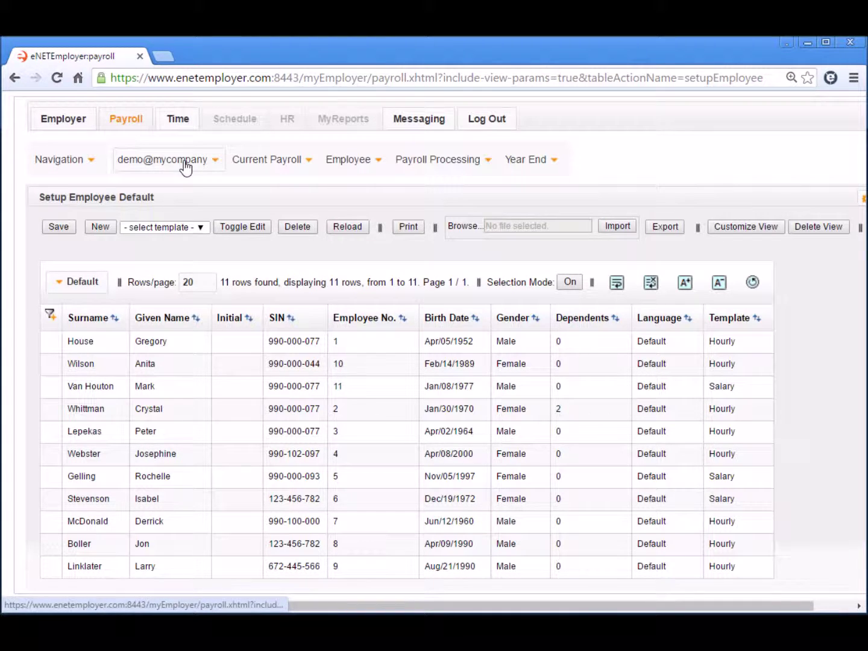
Check the back, forward, previous and next page choices alongside the list of employee screens
left_click(66, 161)
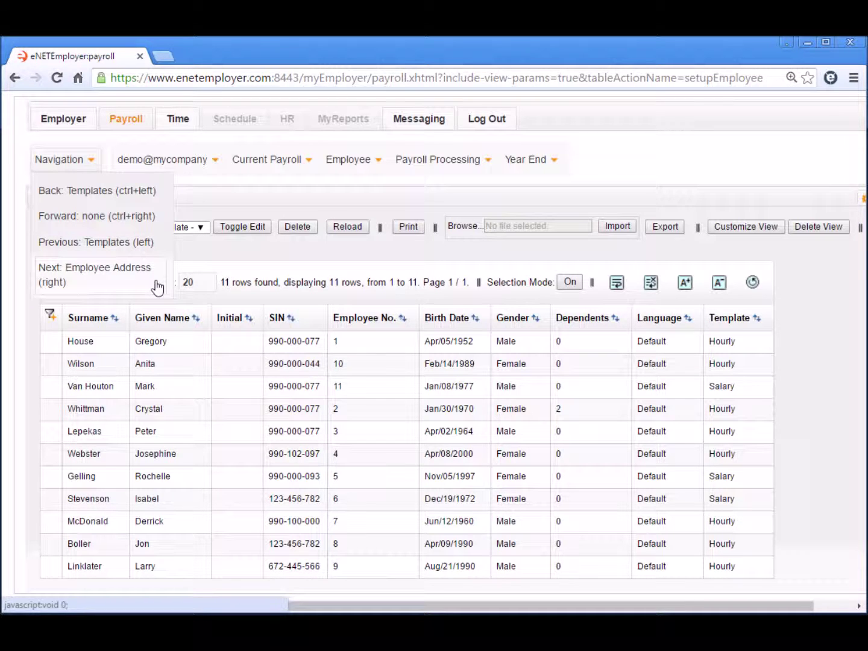
left_click(352, 165)
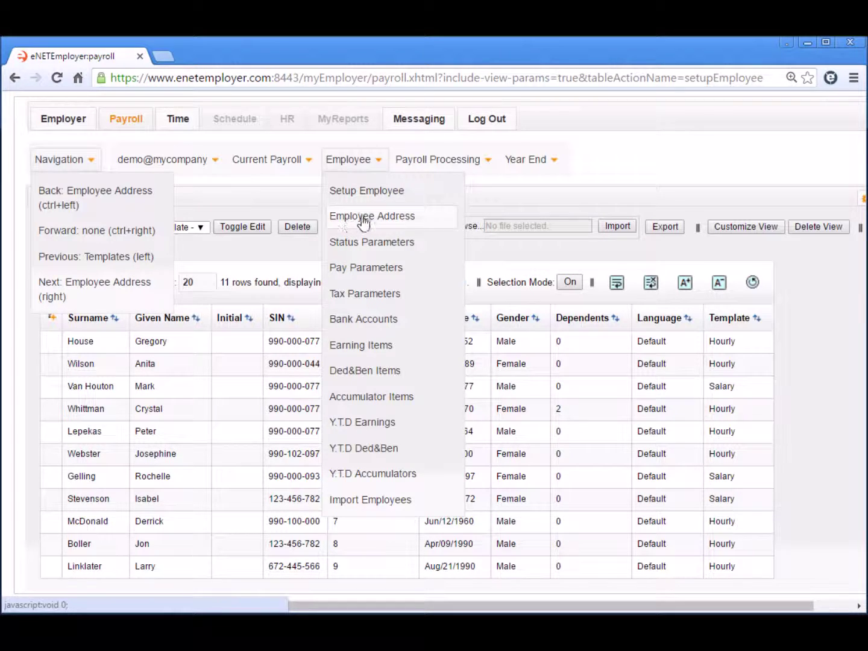
left_click(819, 402)
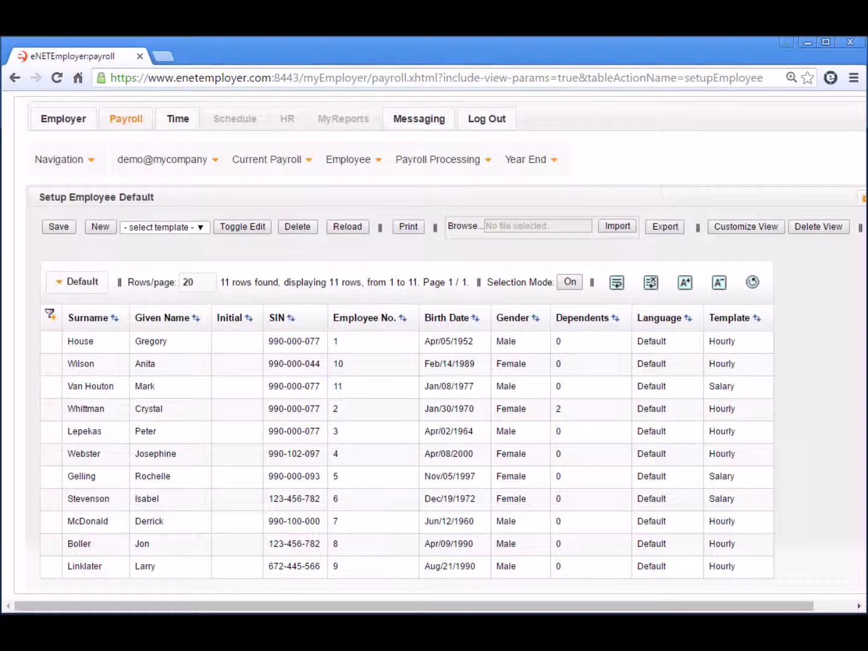
Open the account's Options screen, bring up its help page and enlarge the help window
left_click(179, 171)
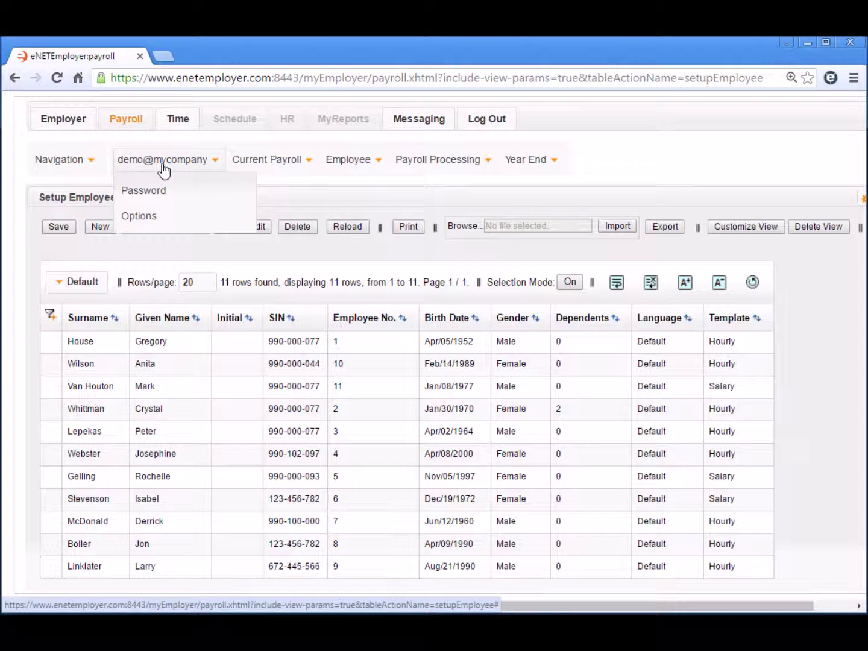
left_click(204, 222)
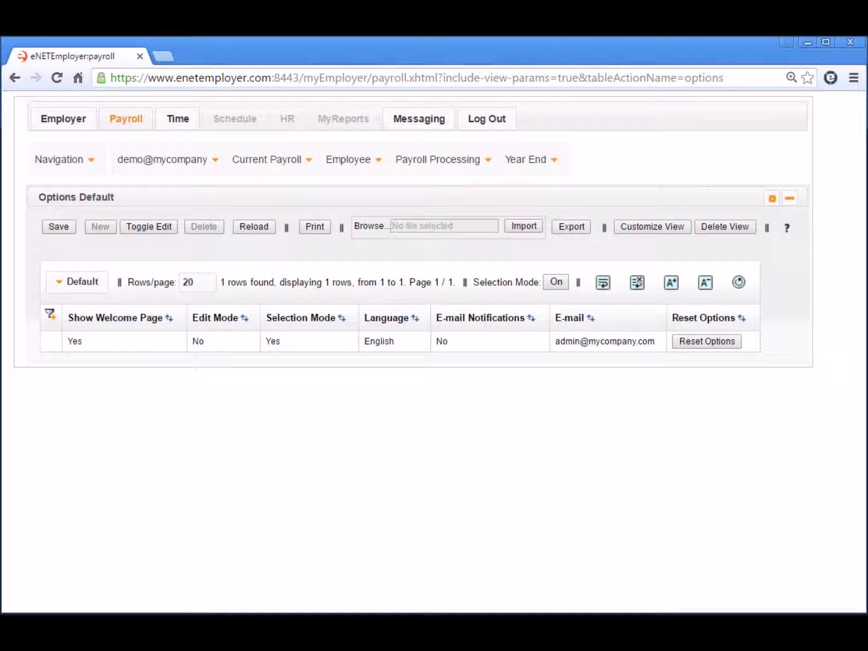
left_click(788, 231)
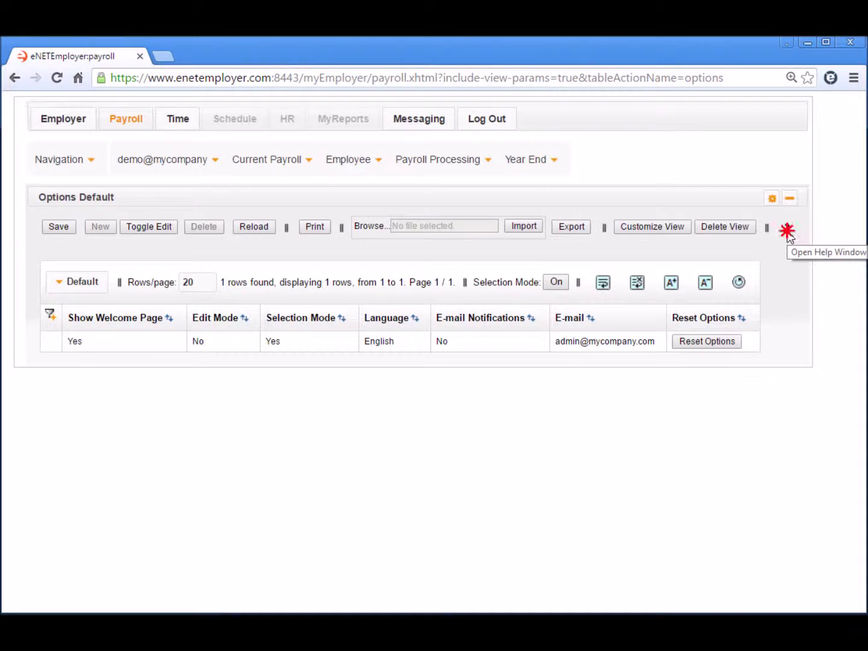
left_click_drag(555, 375, 832, 566)
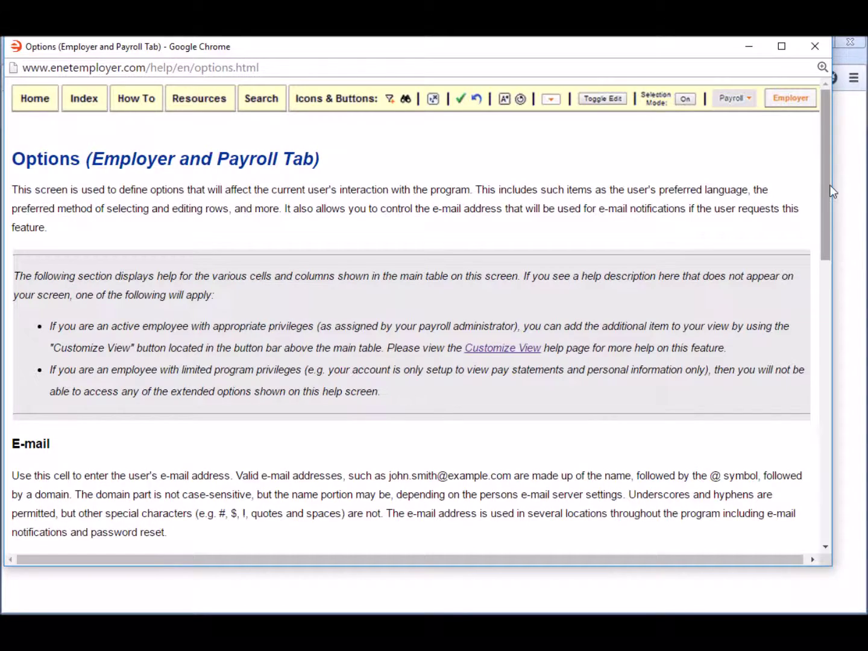
left_click_drag(823, 196, 786, 187)
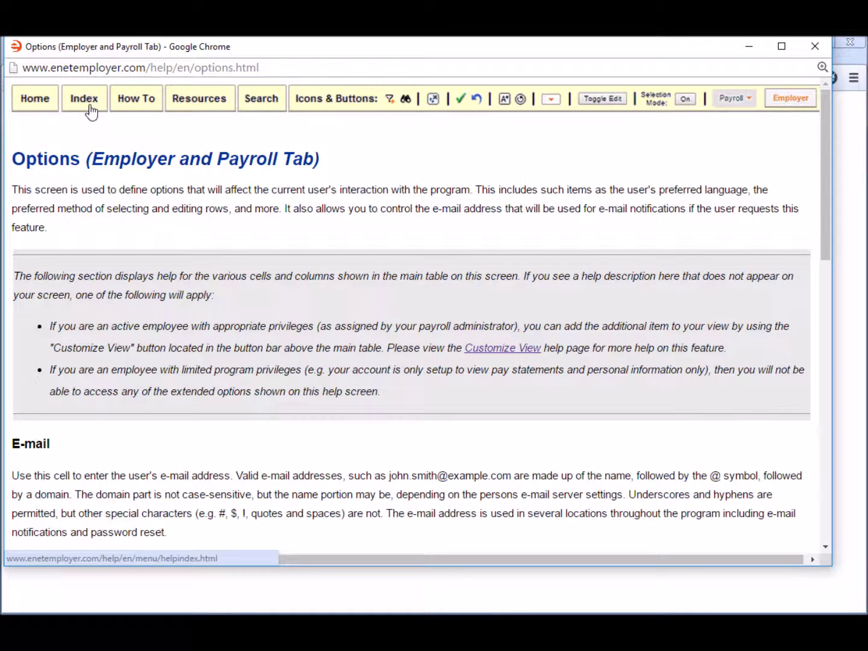
Browse the help index, examining the topics listed for the Employer and Payroll modules
left_click(86, 114)
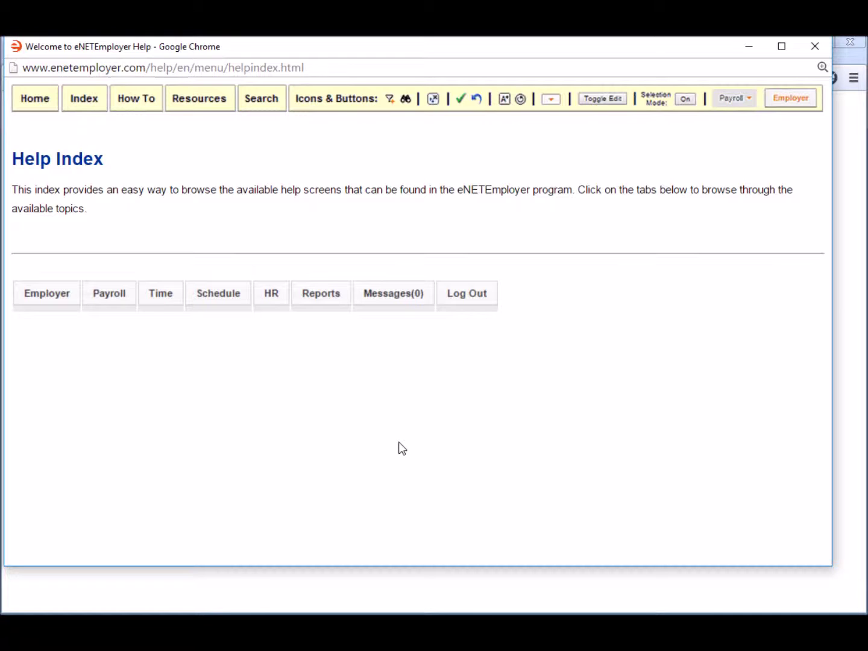
left_click(48, 294)
scroll(110, 352, "down", 5)
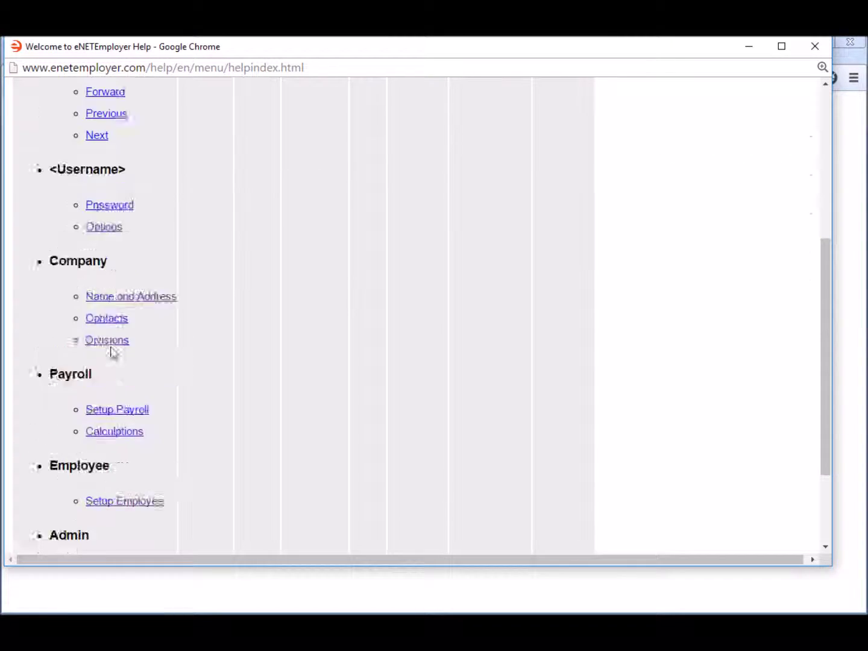
scroll(103, 333, "up", 5)
left_click(53, 294)
left_click(120, 299)
scroll(120, 300, "down", 5)
scroll(120, 305, "down", 3)
scroll(121, 308, "up", 8)
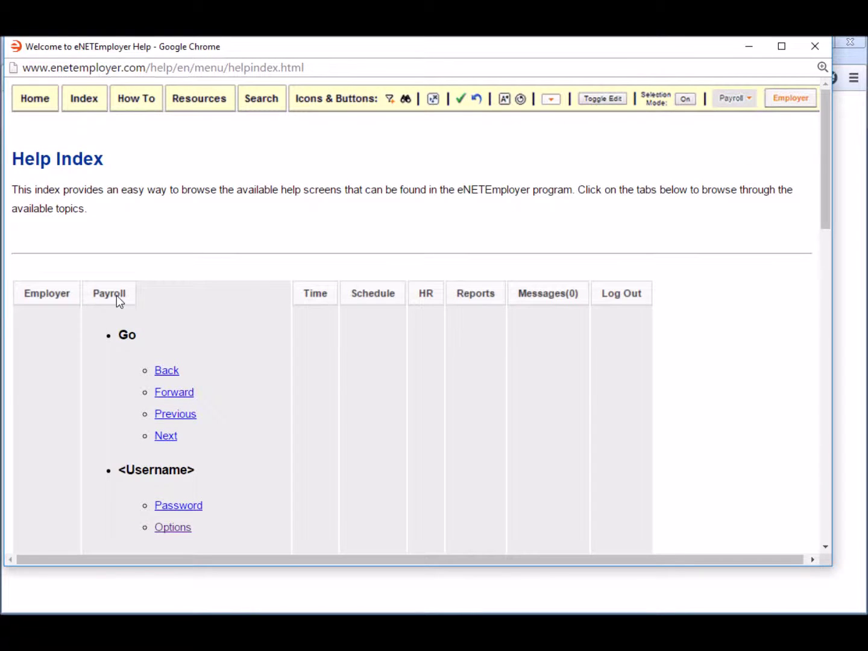
left_click(117, 295)
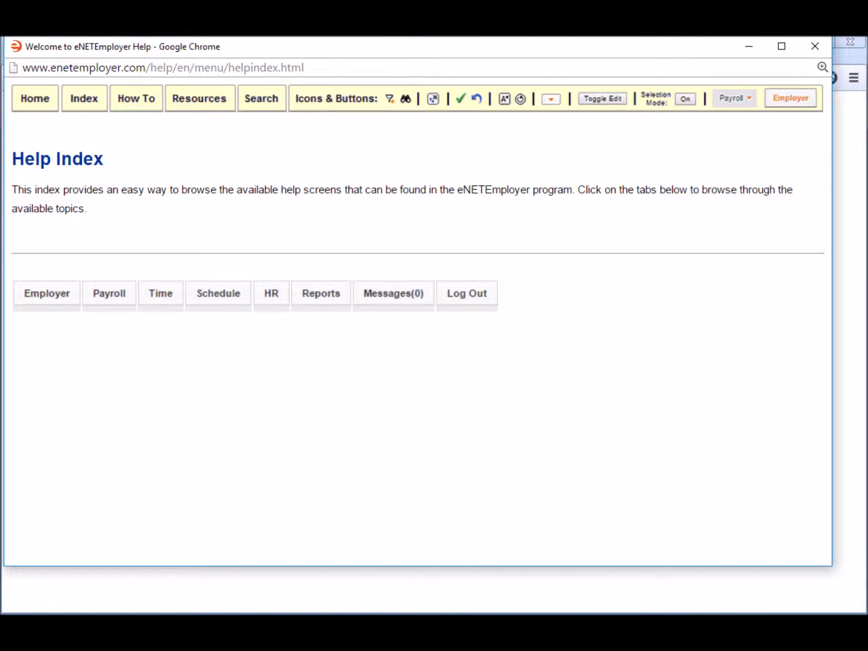
Look through the list of video lessons on the How To help page
left_click(137, 103)
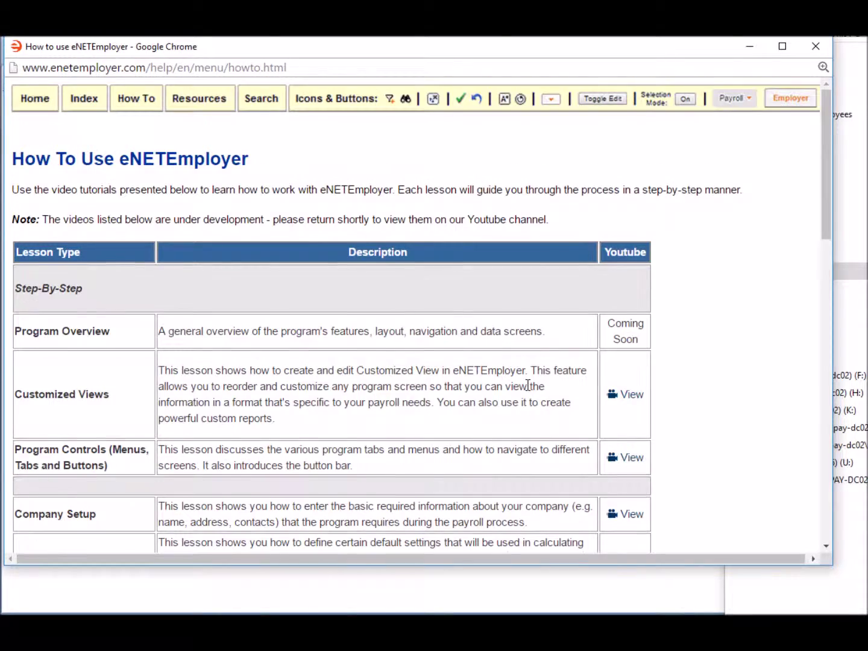
scroll(528, 385, "down", 8)
scroll(528, 386, "up", 10)
Search the help system for "add payroll function" and open the Functions (Payroll Tab) result
left_click(266, 106)
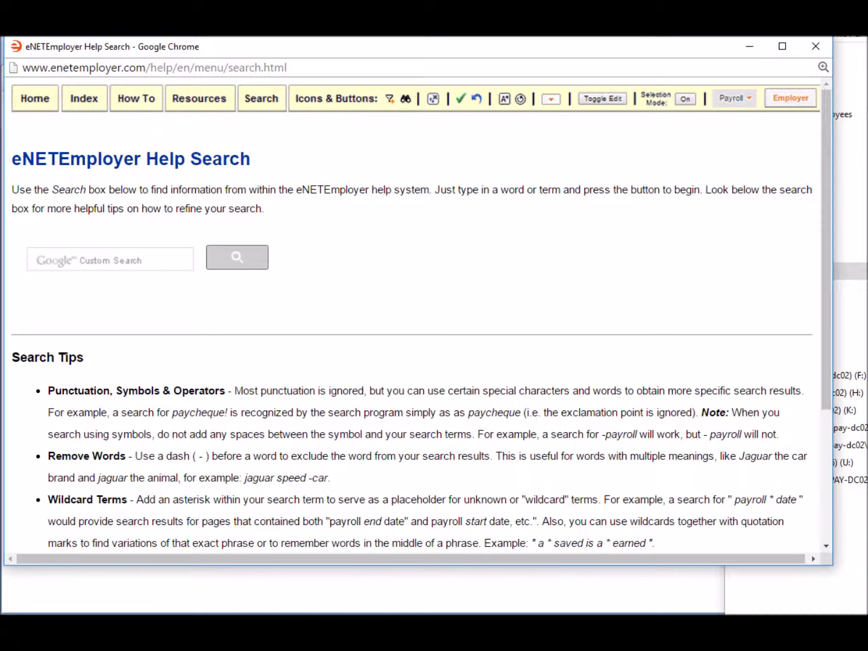
left_click(55, 255)
type("add")
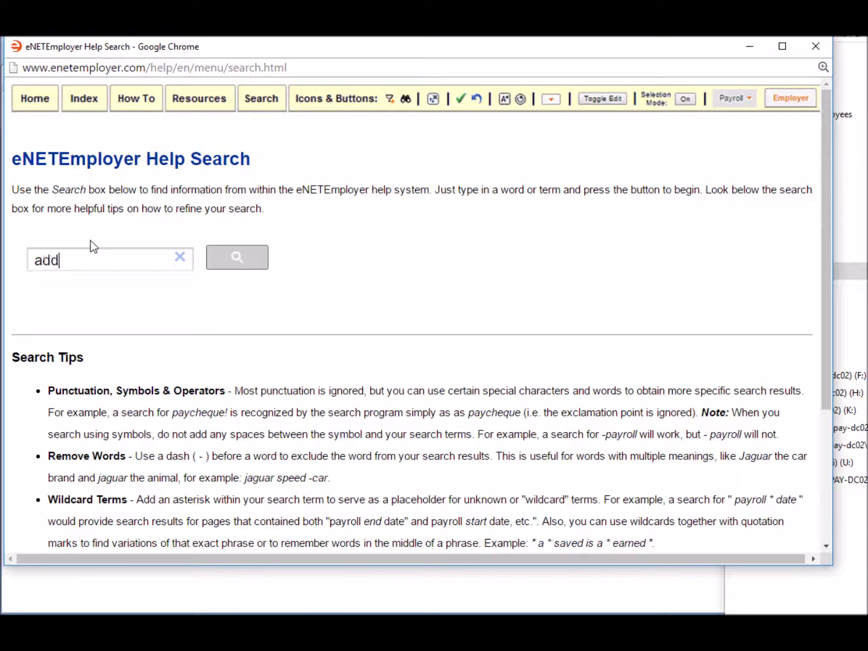
type(" payroll function")
left_click(237, 257)
scroll(603, 386, "down", 7)
scroll(593, 370, "up", 1)
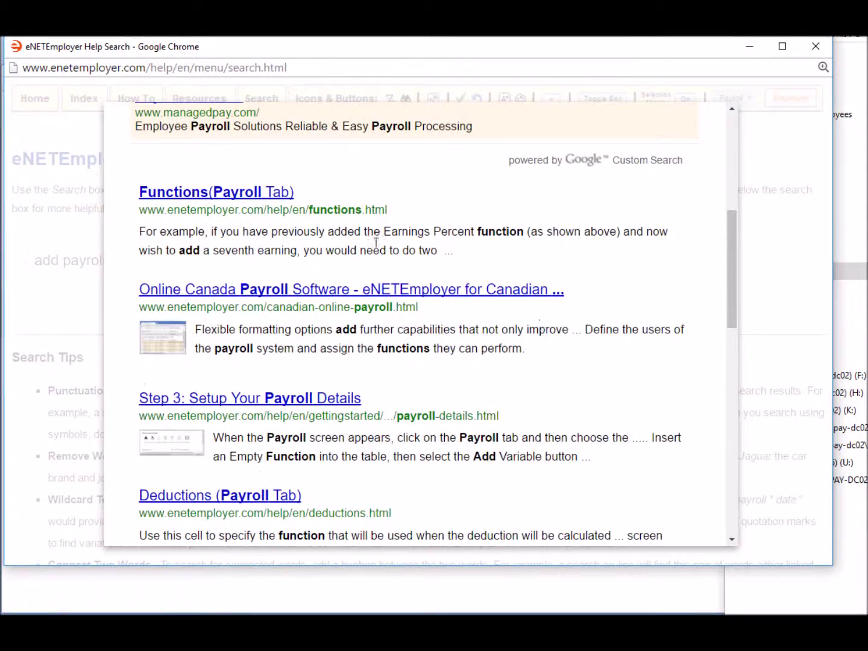
left_click(259, 192)
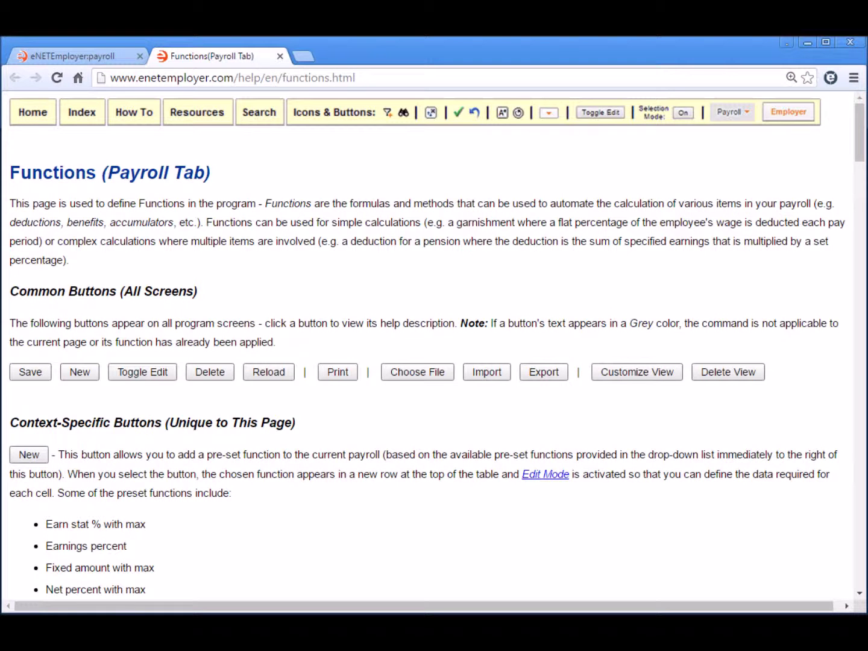
Review the help page on icons, buttons, menus and controls, then close the help tab
left_click(498, 116)
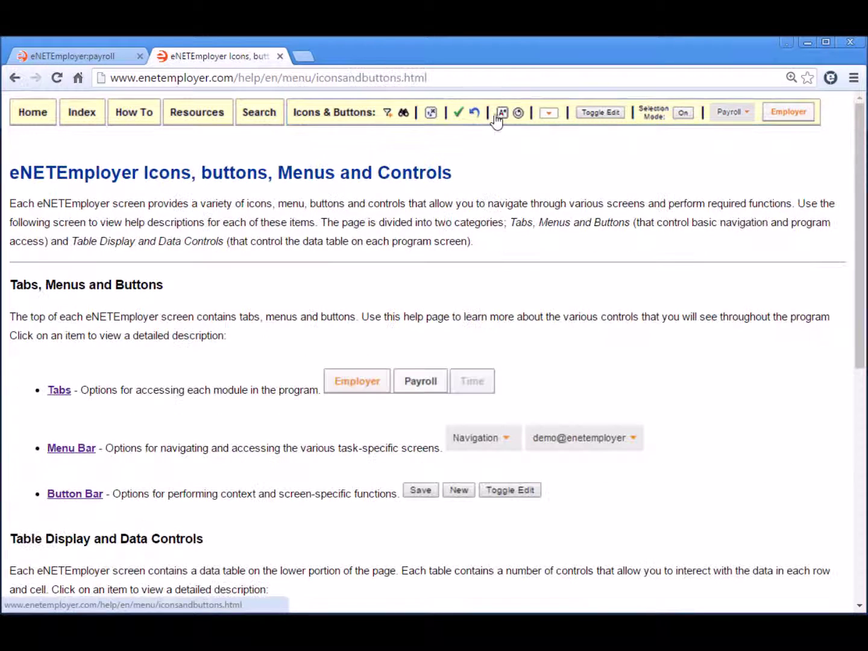
scroll(658, 405, "down", 3)
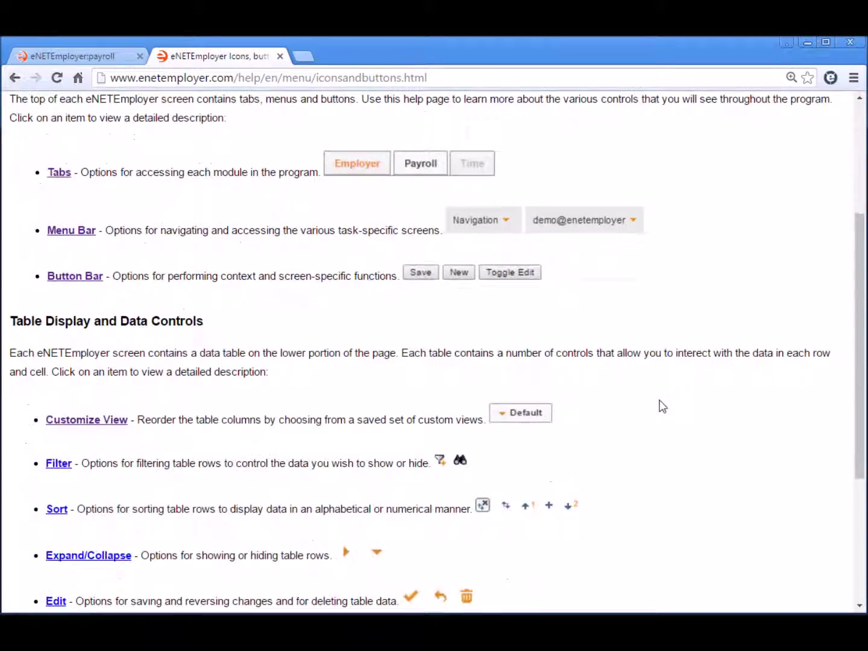
scroll(662, 405, "down", 4)
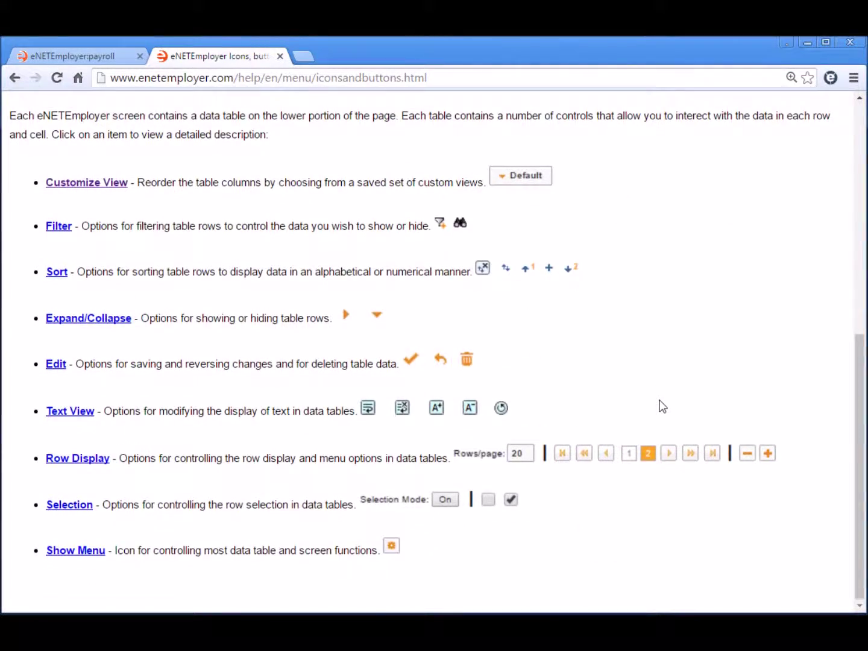
scroll(662, 405, "up", 8)
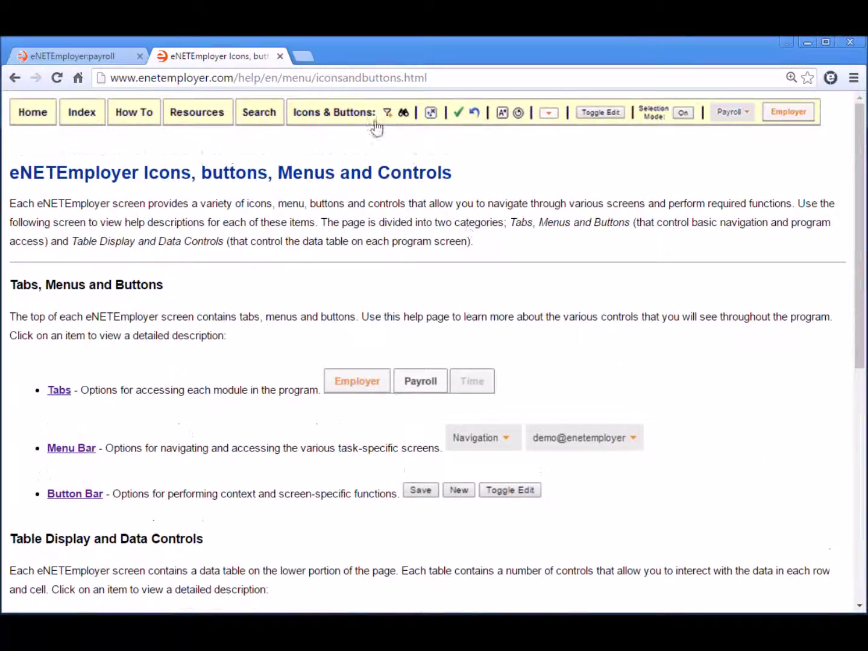
left_click(280, 56)
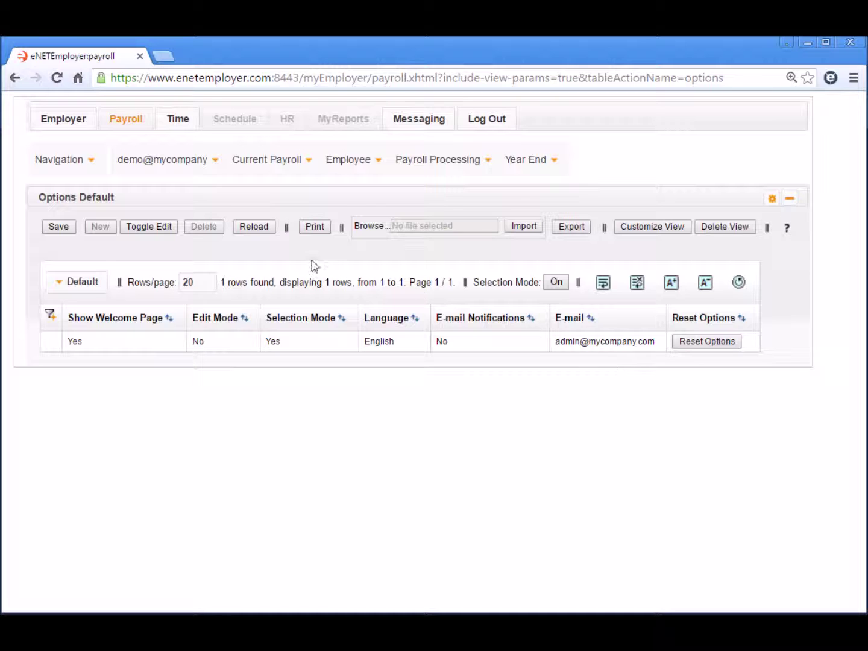
Toggle edit mode for the Options table and save the row's settings
left_click(152, 227)
left_click(153, 228)
left_click(152, 228)
left_click(152, 227)
left_click(152, 227)
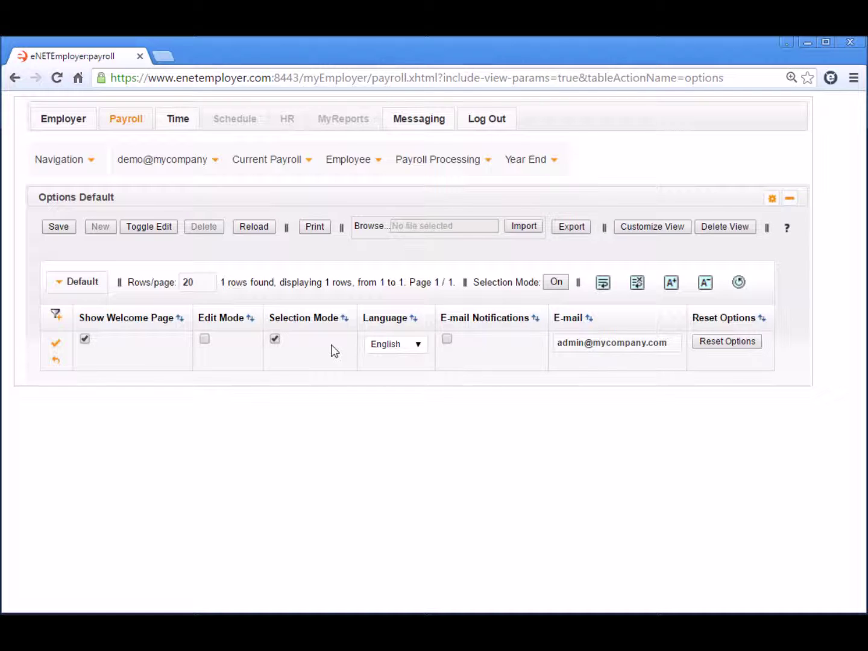
left_click(56, 343)
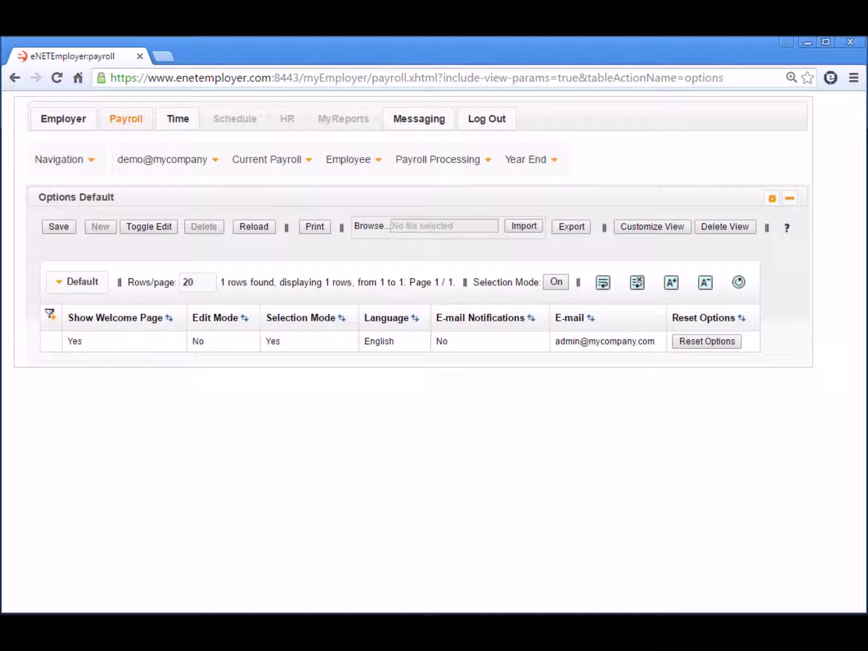
Go to the Setup Employee screen and open its context-sensitive help page
left_click(348, 164)
left_click(387, 192)
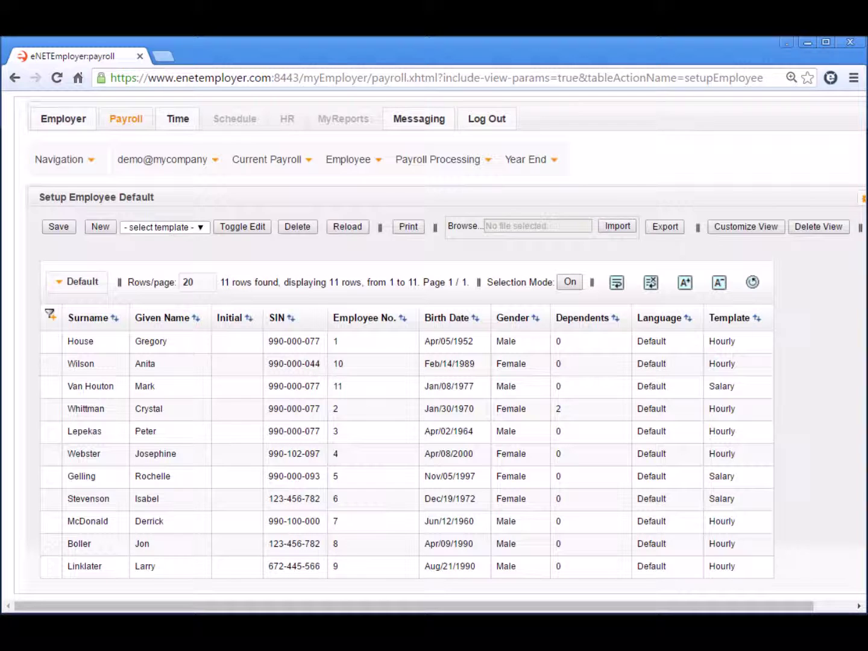
key("F1")
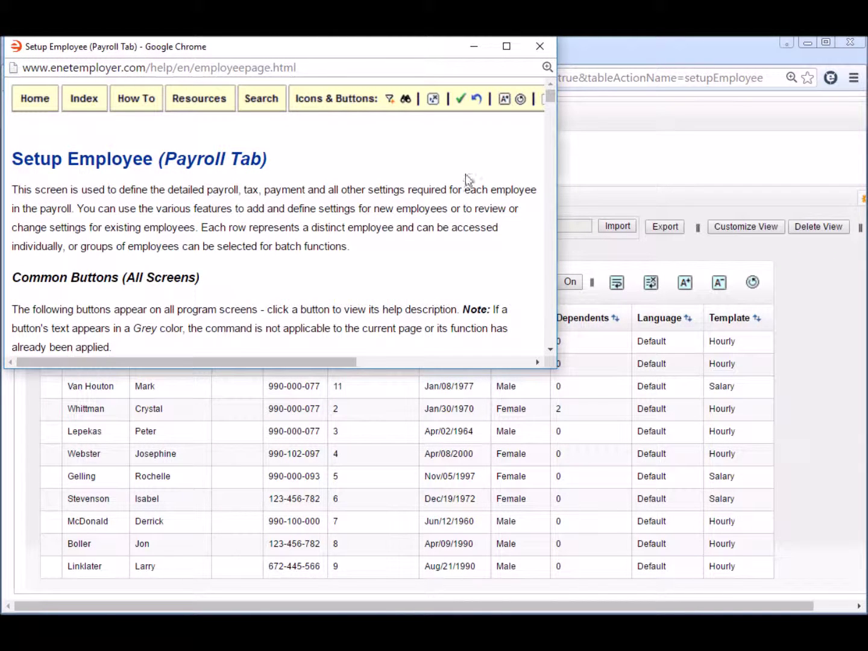
Enlarge the help window on the Icons & Buttons page and open its Button Bar topic
left_click(333, 106)
left_click_drag(546, 352, 810, 597)
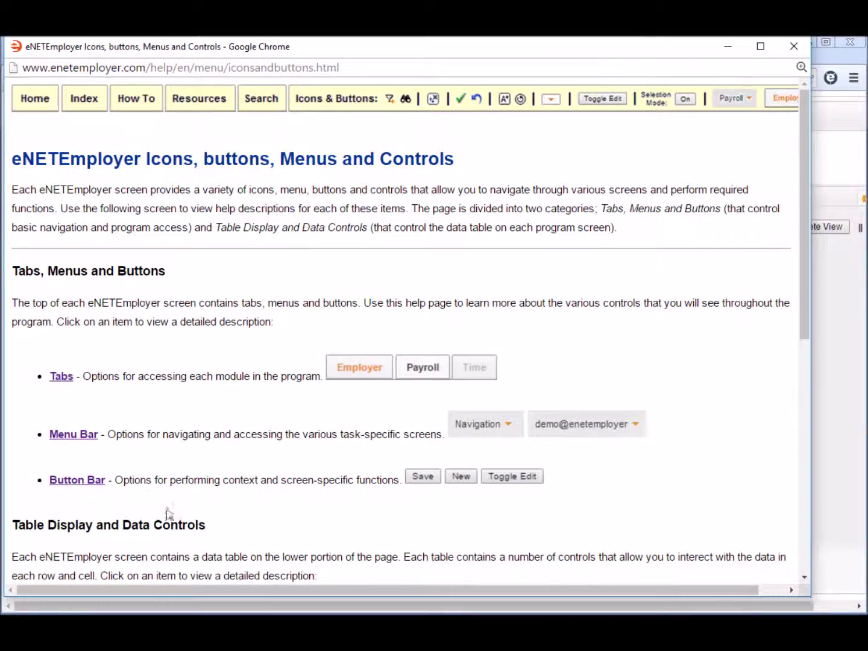
left_click(75, 486)
Read through the Button Bar help topic's button definitions from Calculate to Toggle Edit, then minimize the help window
scroll(505, 328, "down", 4)
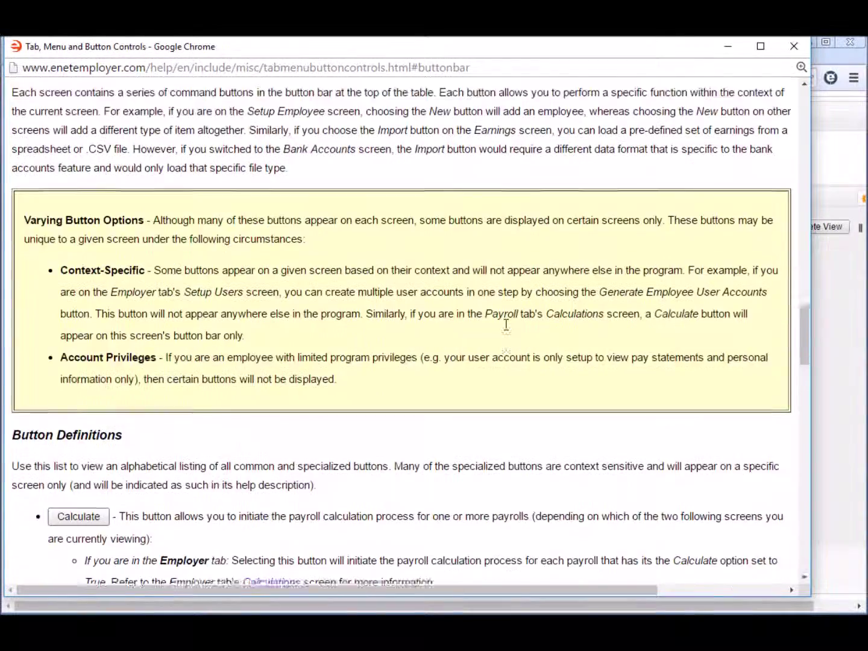
scroll(504, 339, "down", 5)
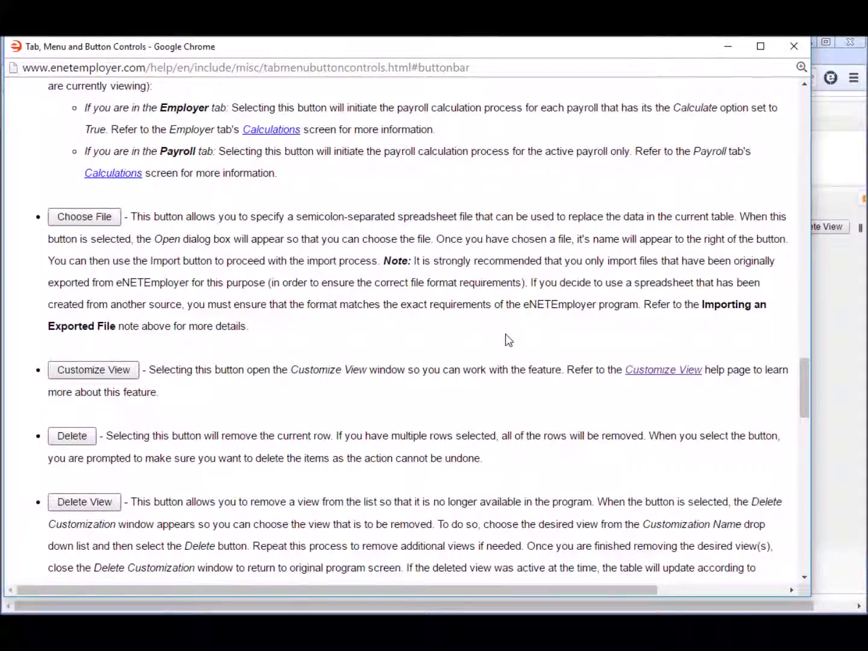
scroll(505, 340, "down", 5)
scroll(505, 339, "down", 4)
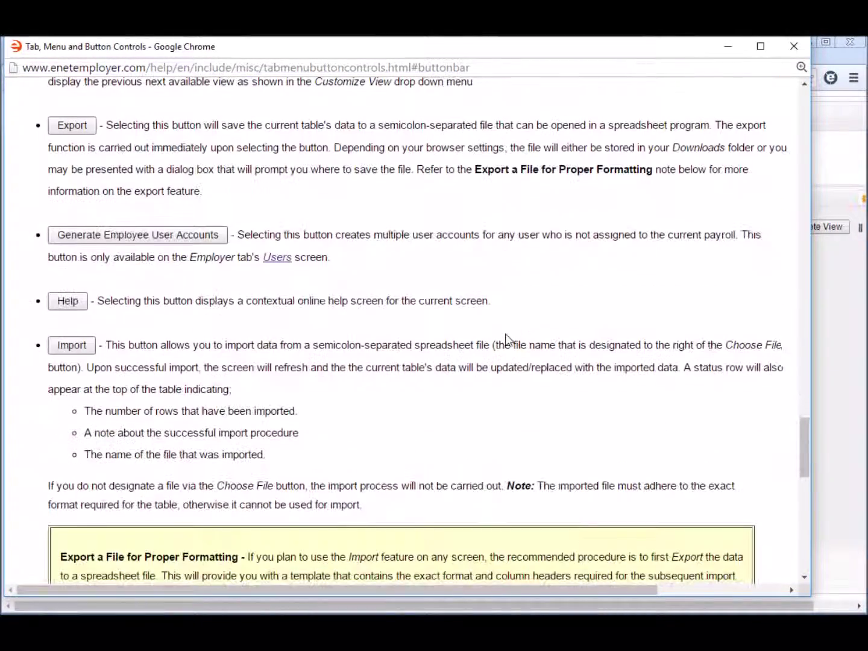
scroll(506, 339, "down", 14)
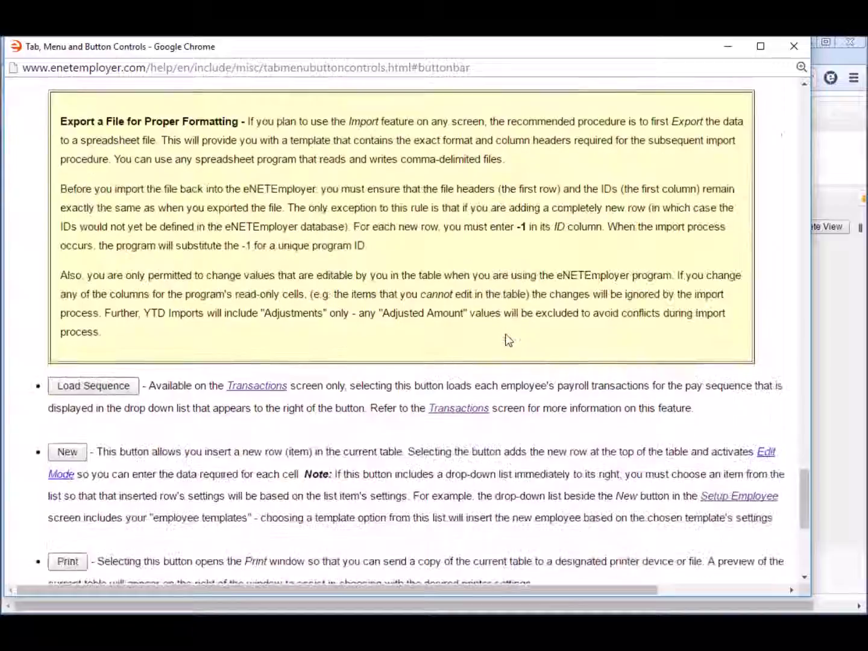
scroll(506, 337, "down", 2)
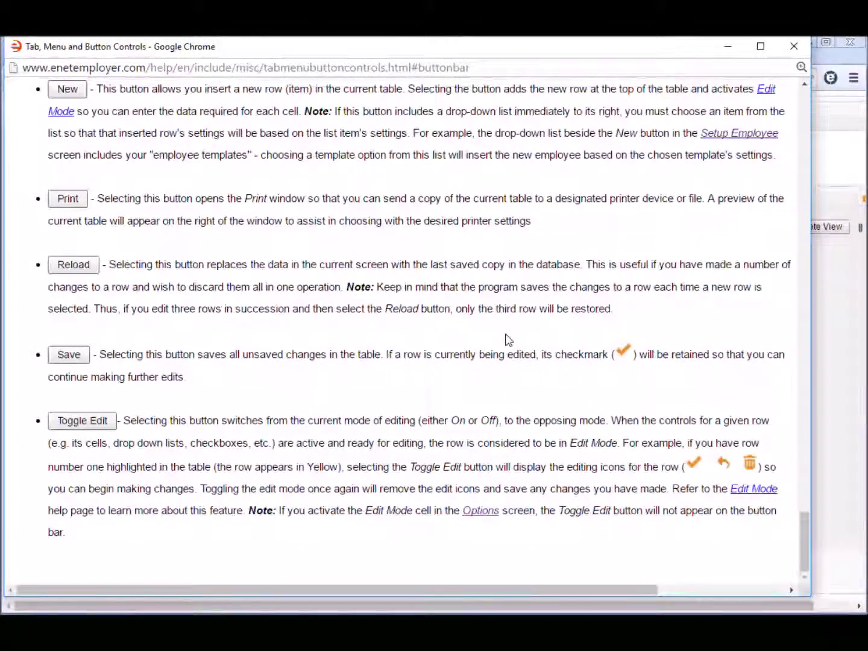
left_click(726, 46)
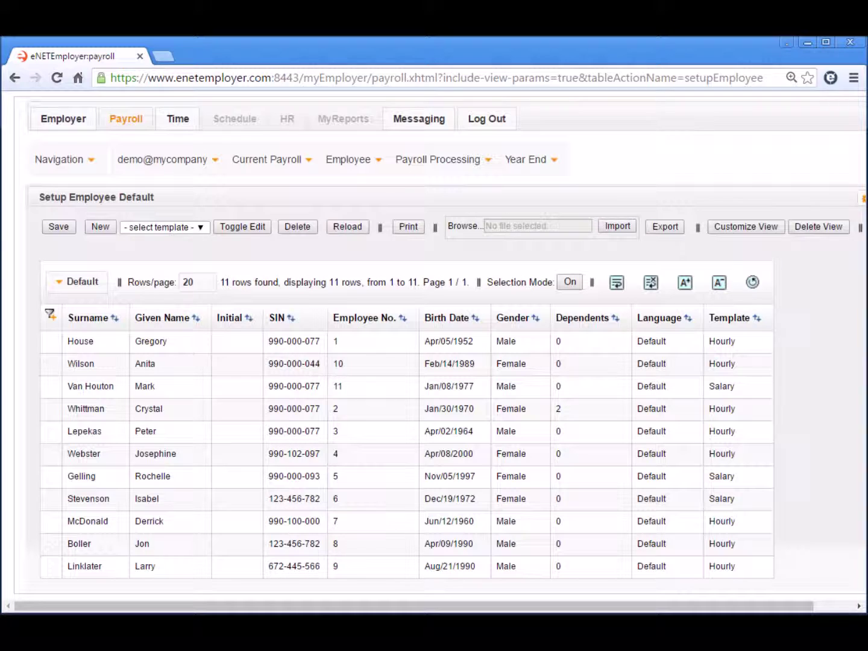